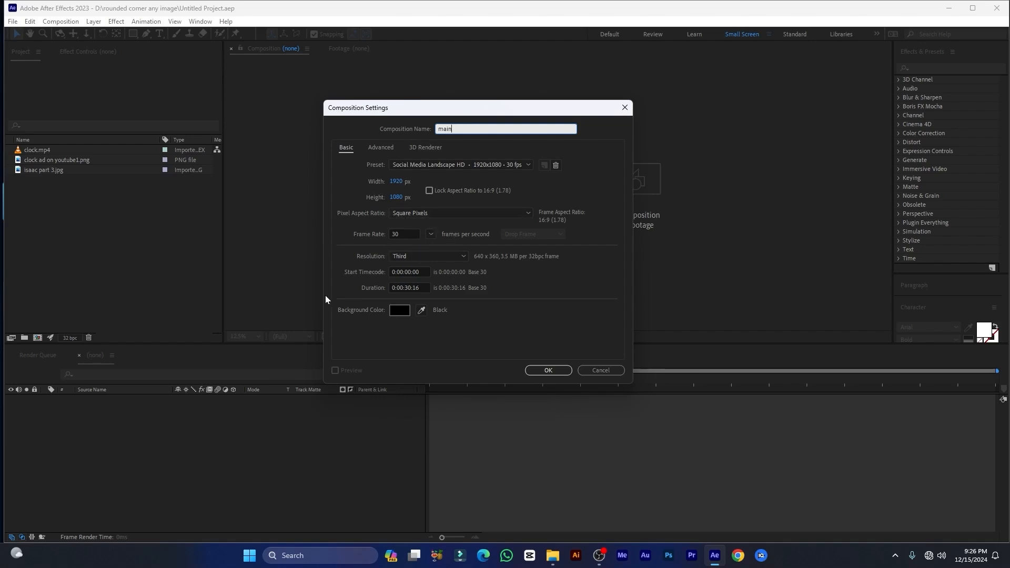
Set the new composition's duration to 0:00:10:16 and create the composition
{"action": "left_click", "coordinate": [410, 289]}
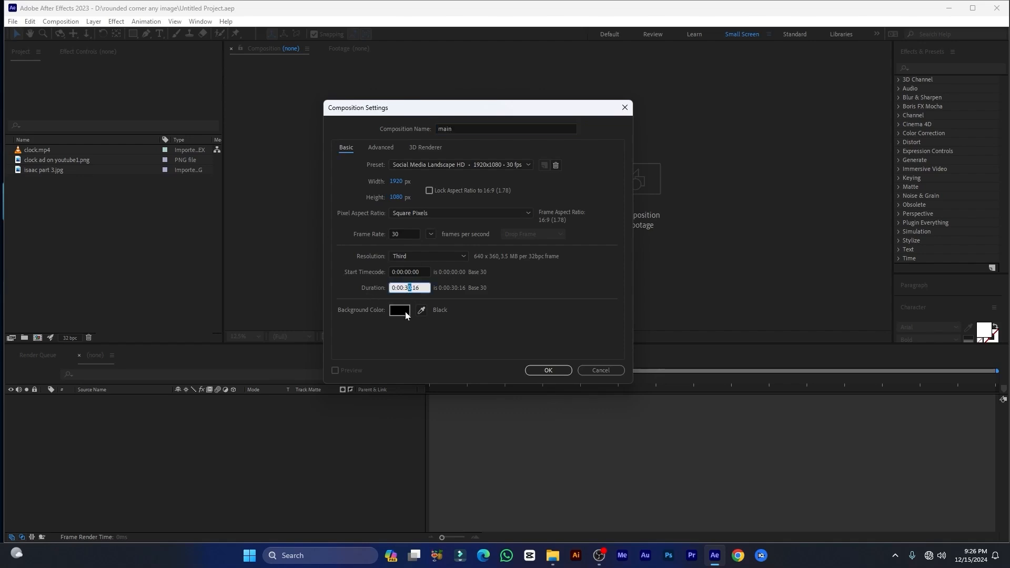
{"action": "type", "text": "10:"}
{"action": "left_click", "coordinate": [549, 370]}
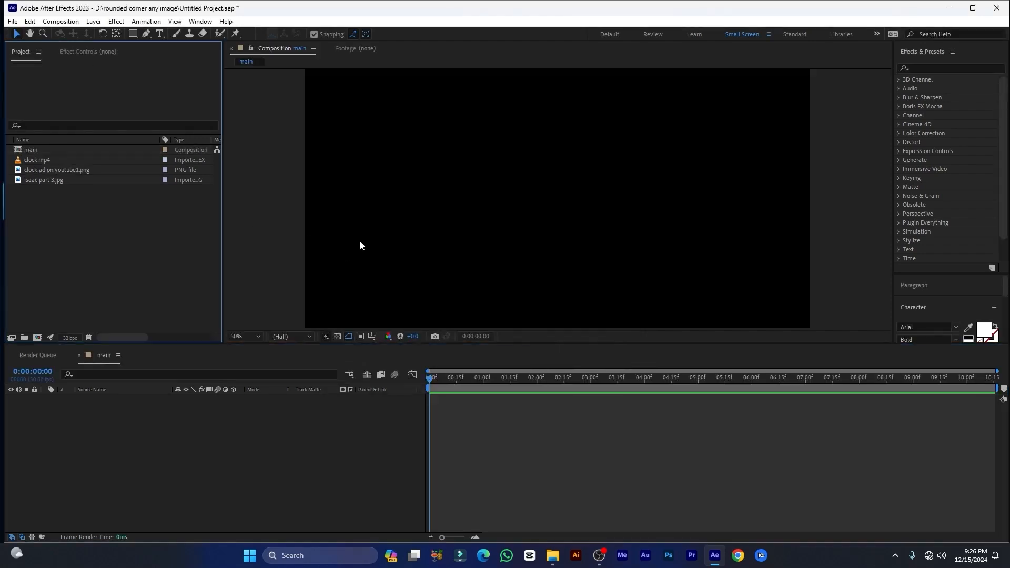
Add clock ad on youtube1.png to the main composition as a layer
{"action": "left_click", "coordinate": [31, 179]}
{"action": "left_click", "coordinate": [39, 170]}
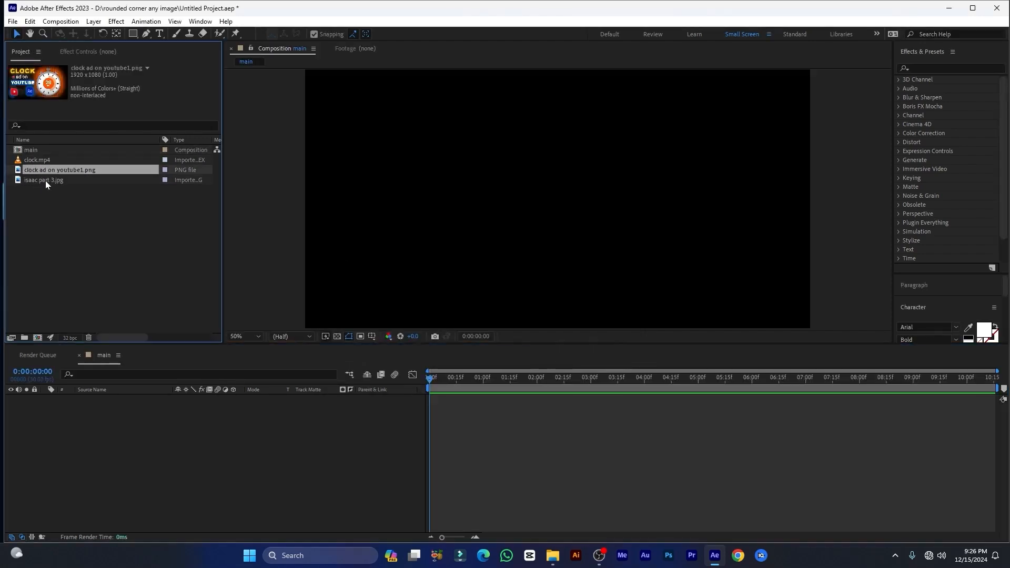
{"action": "left_click", "coordinate": [45, 181]}
{"action": "left_click", "coordinate": [29, 163]}
{"action": "left_click", "coordinate": [35, 169]}
{"action": "left_click", "coordinate": [42, 180]}
{"action": "left_click", "coordinate": [40, 169]}
{"action": "left_click_drag", "start_coordinate": [40, 169], "coordinate": [181, 450]}
Pre-compose the clock ad image layer with all attributes left in main, and open the nested composition
{"action": "right_click", "coordinate": [110, 399]}
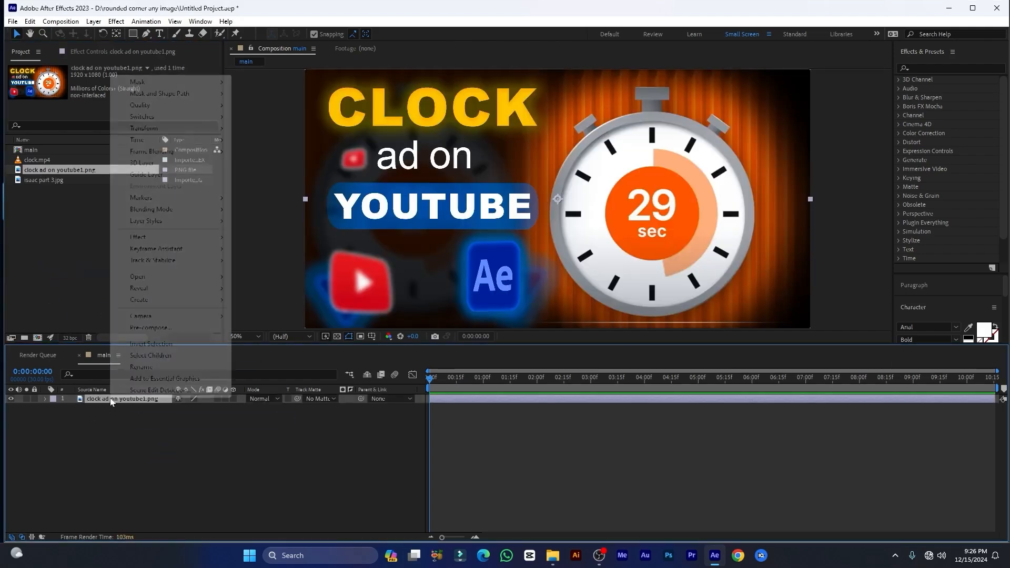
{"action": "left_click", "coordinate": [151, 328]}
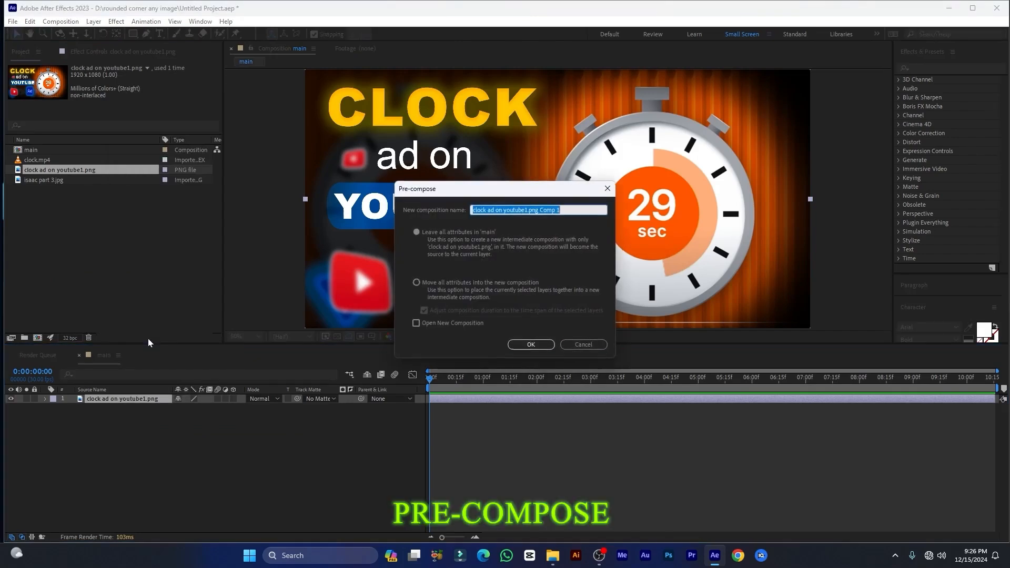
{"action": "left_click", "coordinate": [529, 344]}
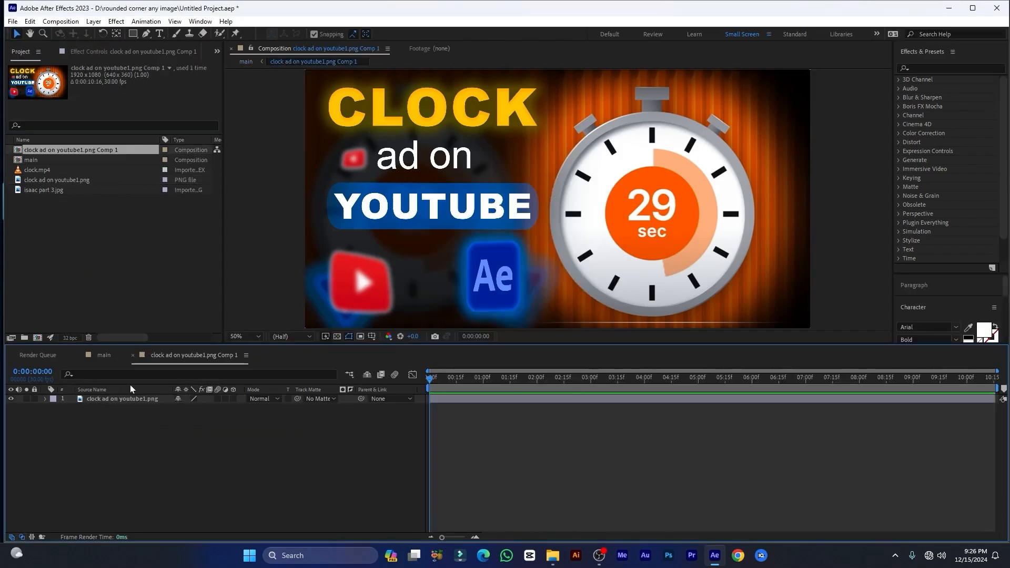
Scale the clock ad image layer down to 59% inside the nested composition
{"action": "left_click", "coordinate": [134, 400]}
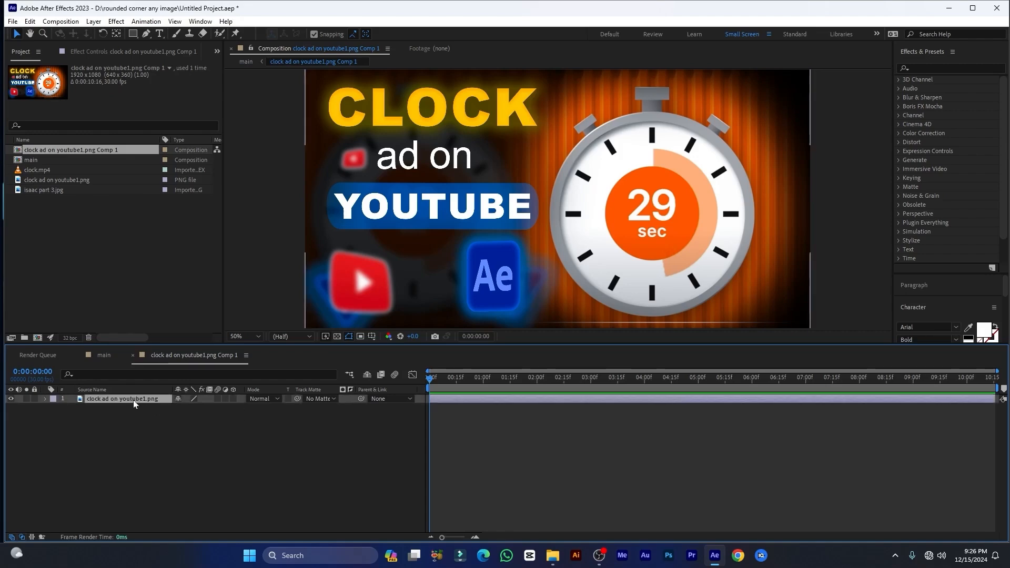
{"action": "key", "text": "s"}
{"action": "left_click_drag", "start_coordinate": [199, 408], "coordinate": [198, 408]}
{"action": "left_click_drag", "start_coordinate": [197, 408], "coordinate": [177, 409]}
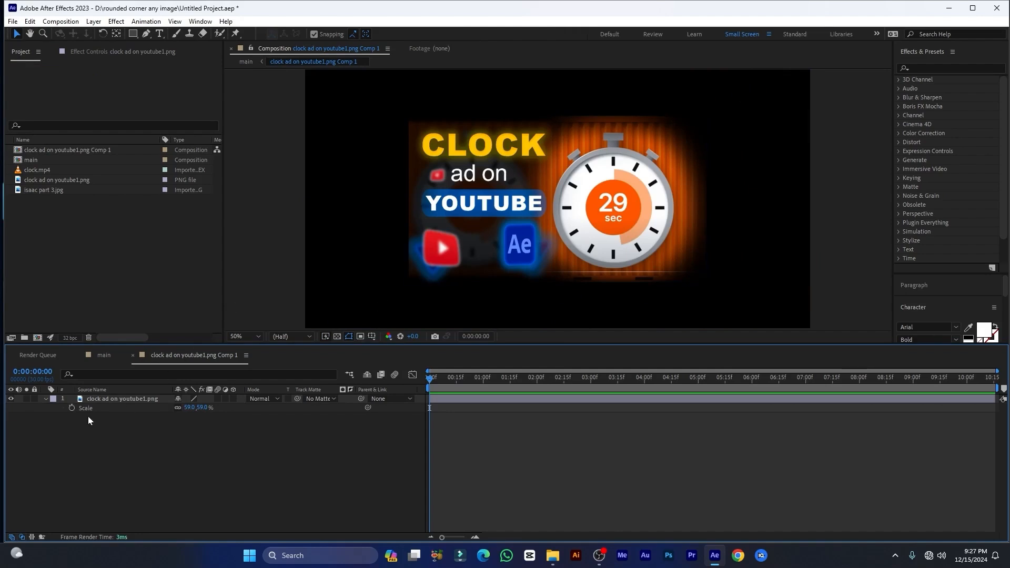
With no layer selected, draw a rectangle shape about 1082 × 576 px over the image, just inside its edges
{"action": "left_click", "coordinate": [104, 400]}
{"action": "left_click", "coordinate": [126, 429]}
{"action": "key", "text": "q"}
{"action": "left_click", "coordinate": [133, 35]}
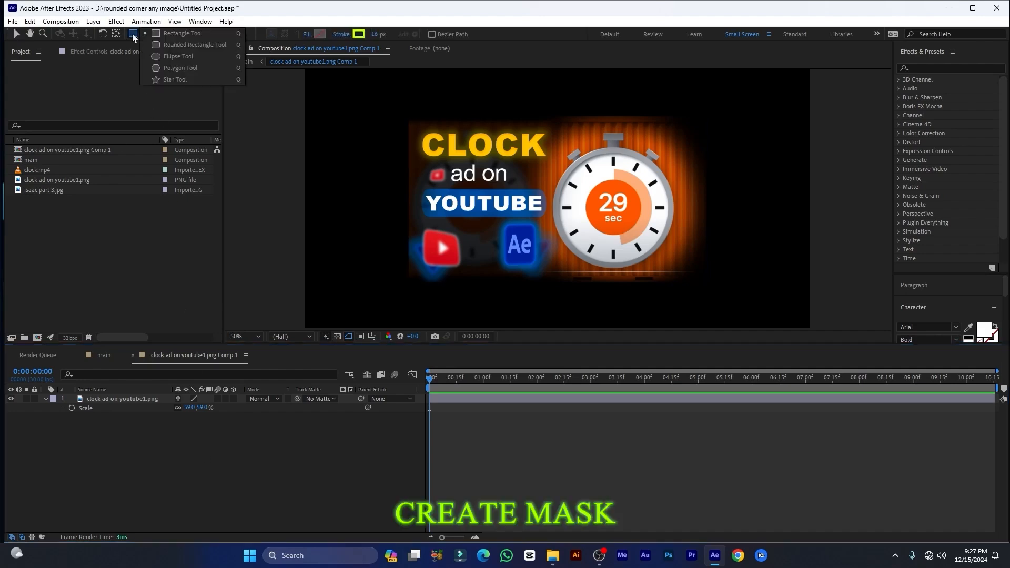
{"action": "left_click", "coordinate": [193, 34]}
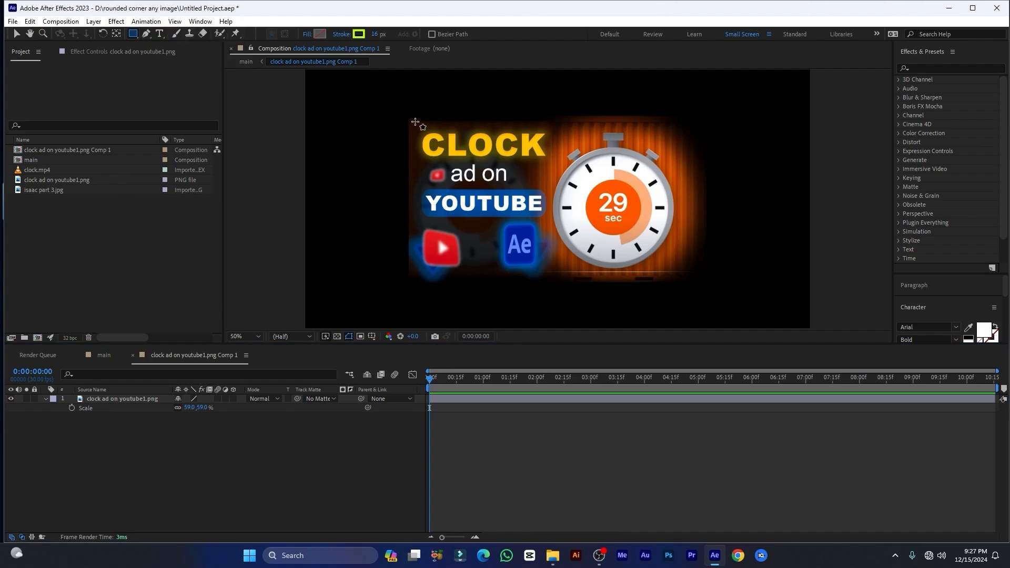
{"action": "left_click_drag", "start_coordinate": [415, 122], "coordinate": [700, 273]}
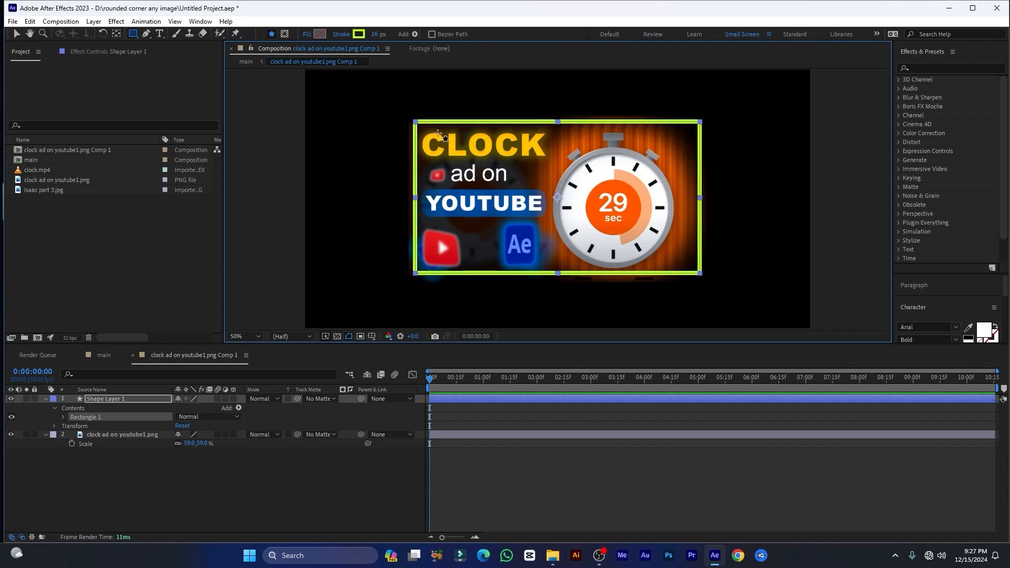
Set the rectangle's stroke to none and its fill to a solid color
{"action": "left_click", "coordinate": [345, 35]}
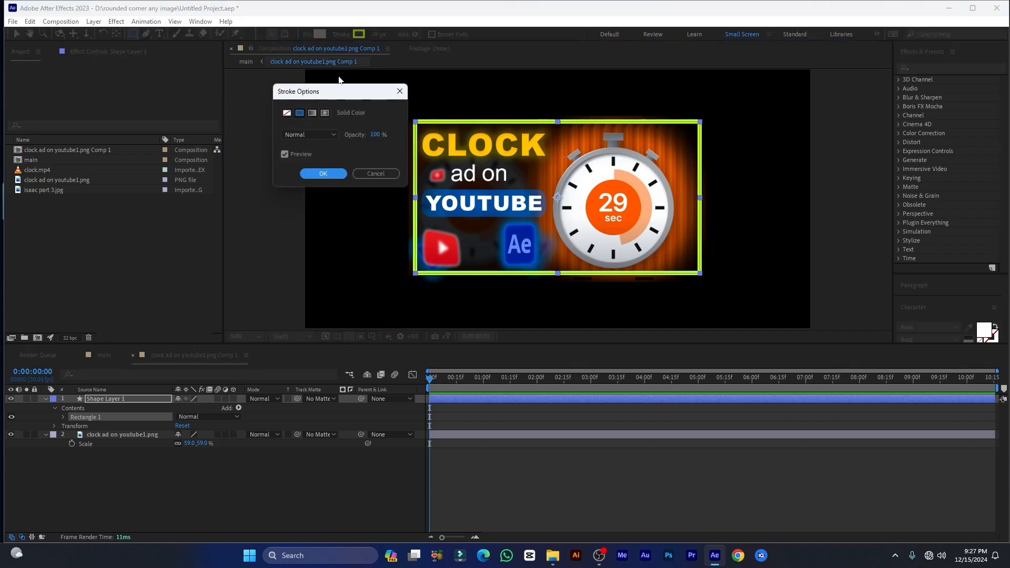
{"action": "left_click", "coordinate": [287, 113]}
{"action": "left_click", "coordinate": [323, 173]}
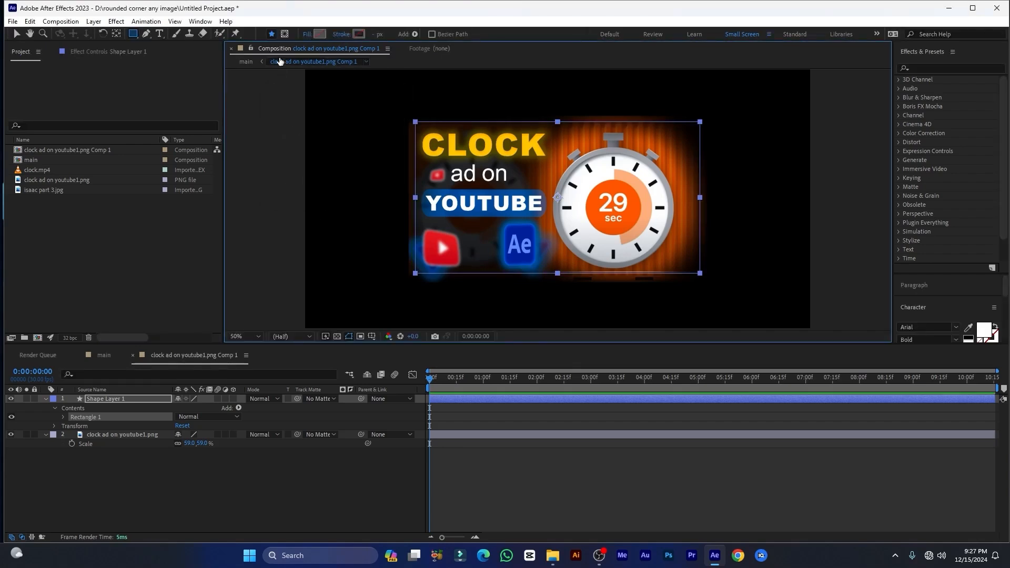
{"action": "left_click", "coordinate": [307, 35]}
{"action": "left_click", "coordinate": [300, 113]}
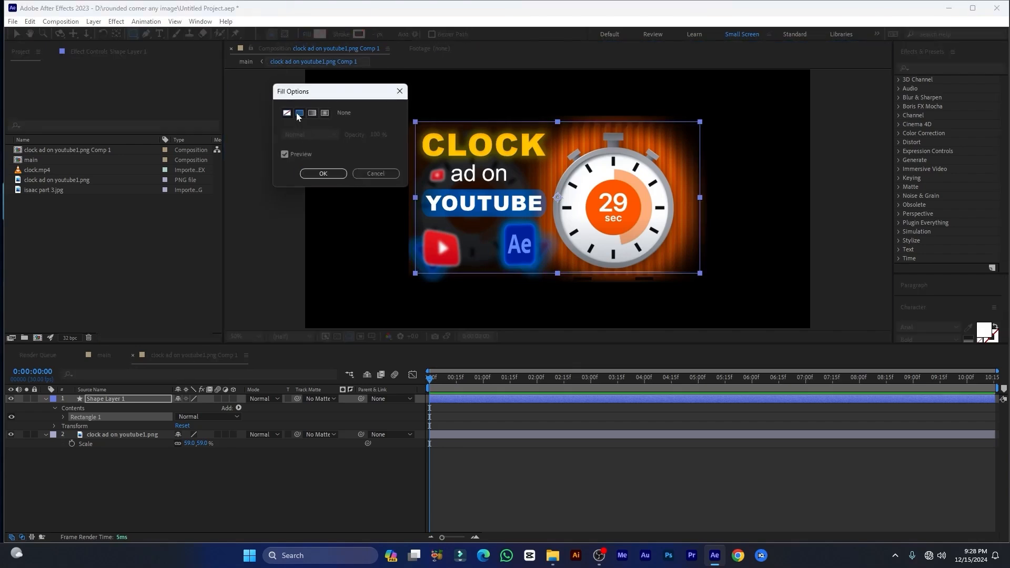
{"action": "left_click", "coordinate": [323, 174]}
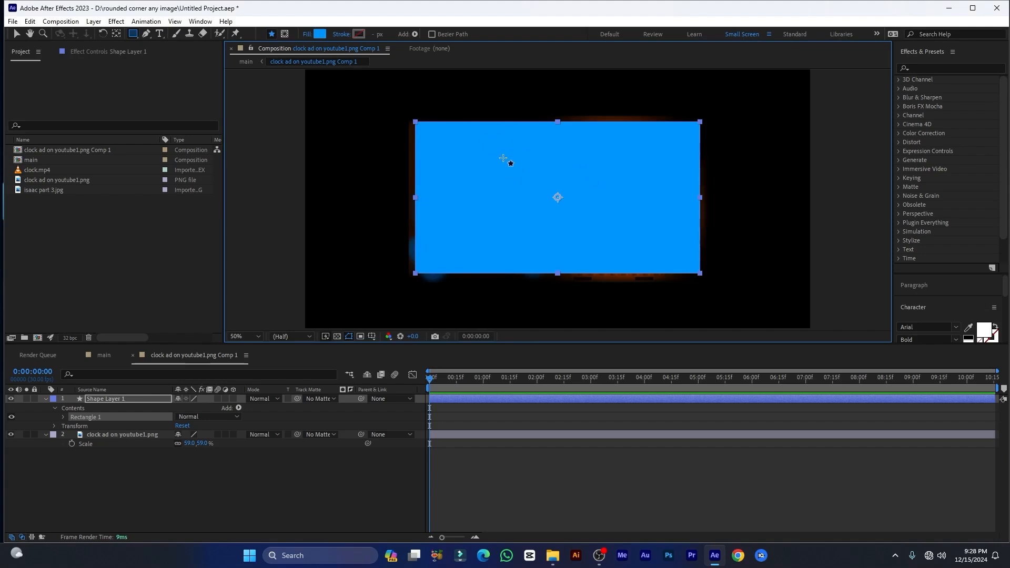
Set the roundness of the shape layer's rectangle path to 50 and collapse the layer's properties
{"action": "left_click", "coordinate": [90, 400]}
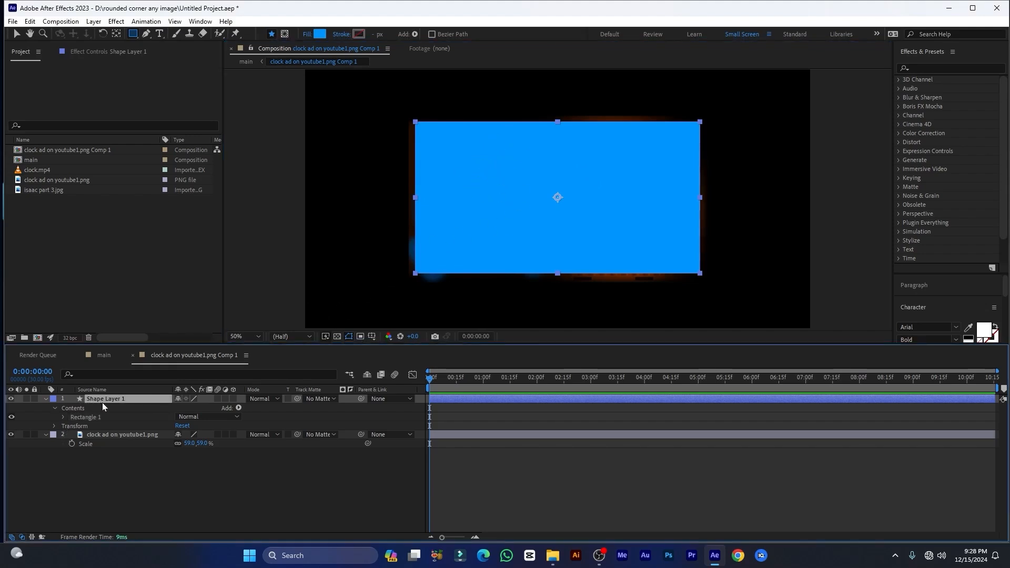
{"action": "left_click", "coordinate": [64, 417]}
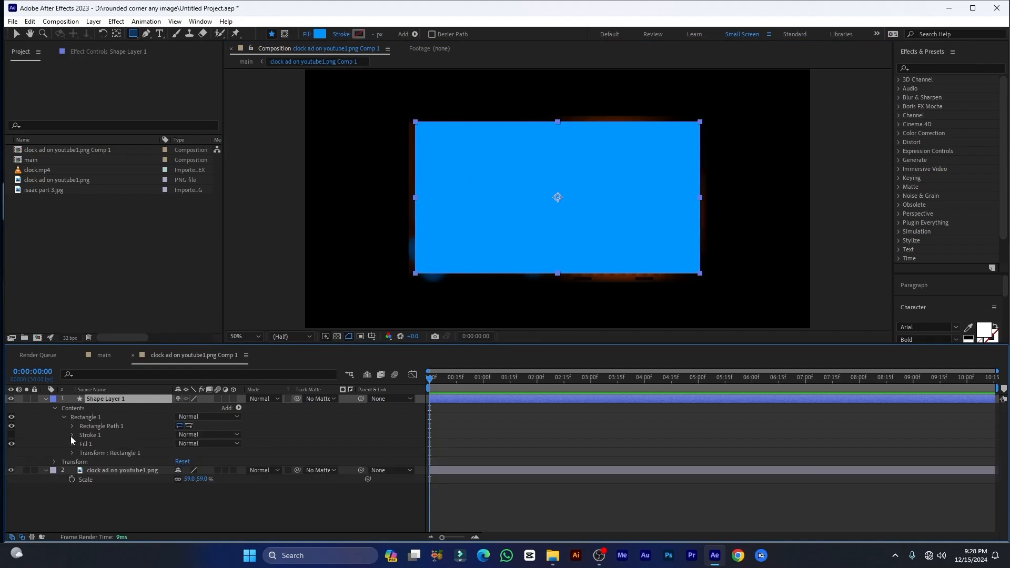
{"action": "left_click", "coordinate": [72, 426]}
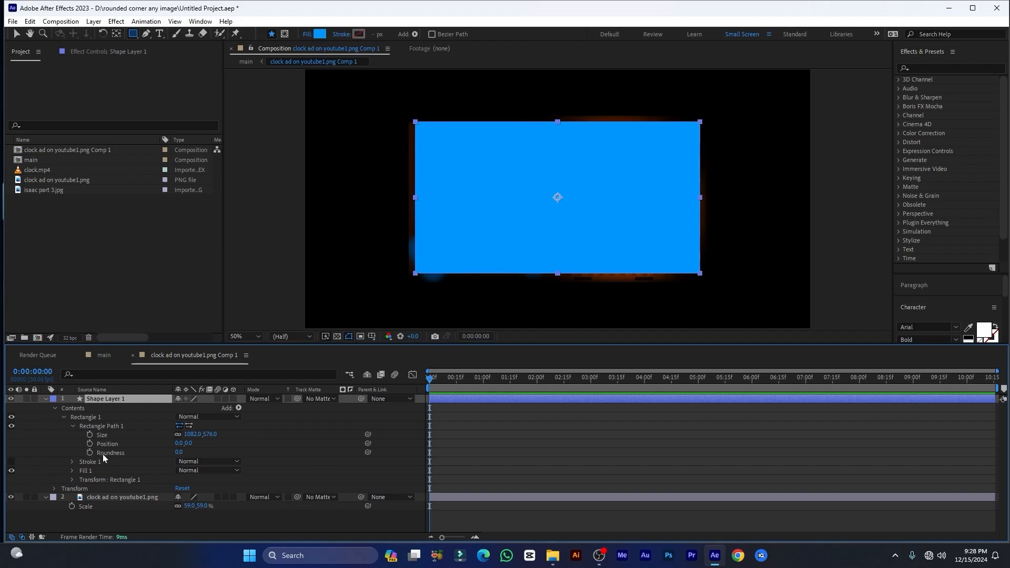
{"action": "left_click", "coordinate": [180, 452]}
{"action": "type", "text": "50"}
{"action": "key", "text": "Return"}
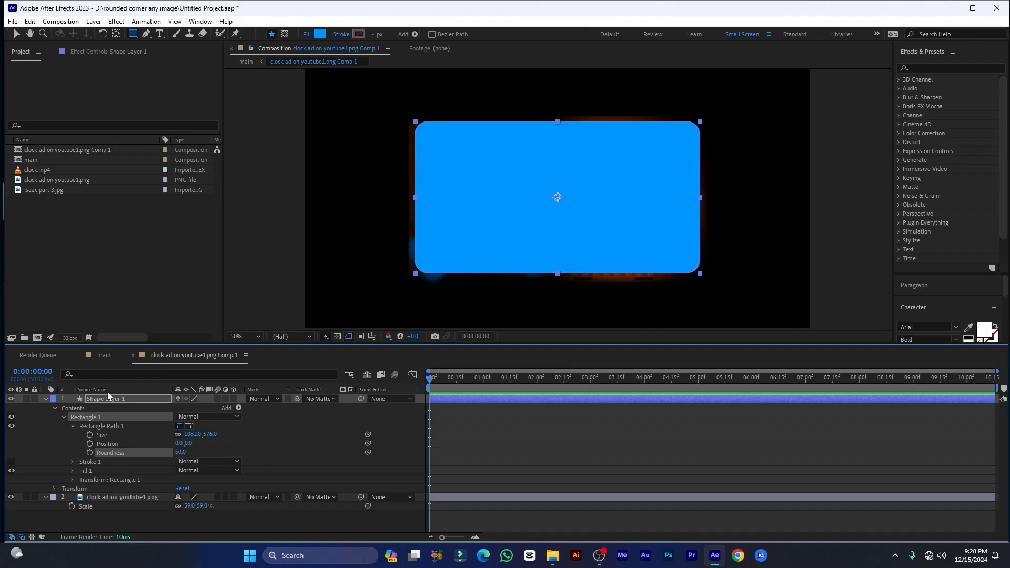
{"action": "left_click", "coordinate": [44, 399]}
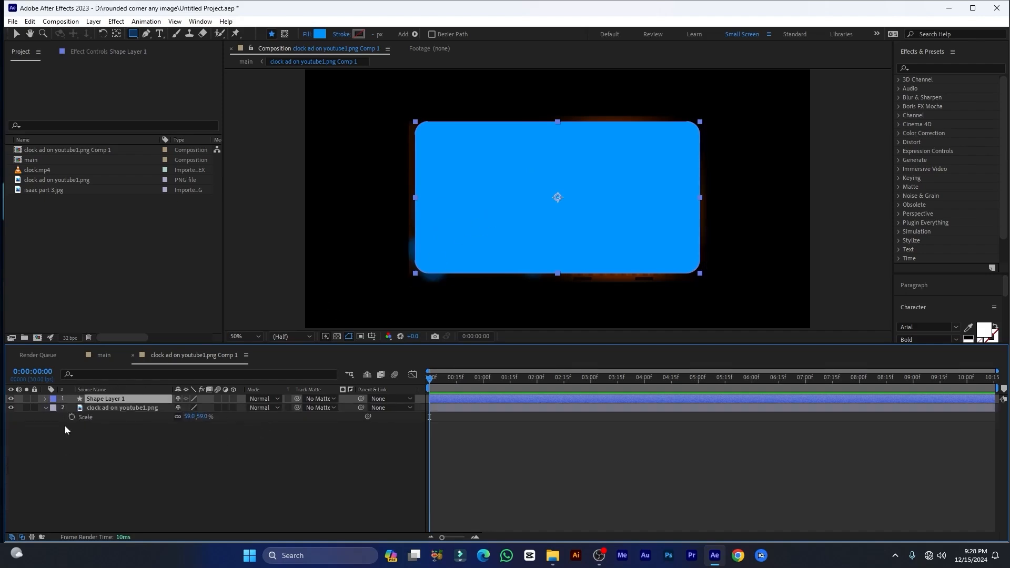
Set Shape Layer 1 as the track matte of the clock ad image layer
{"action": "left_click", "coordinate": [100, 408]}
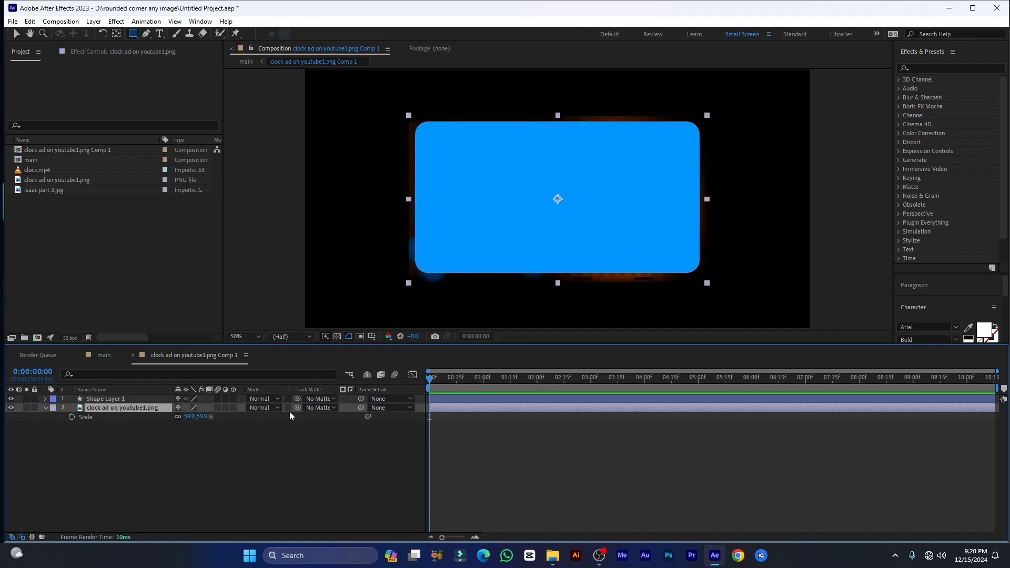
{"action": "left_click", "coordinate": [326, 408]}
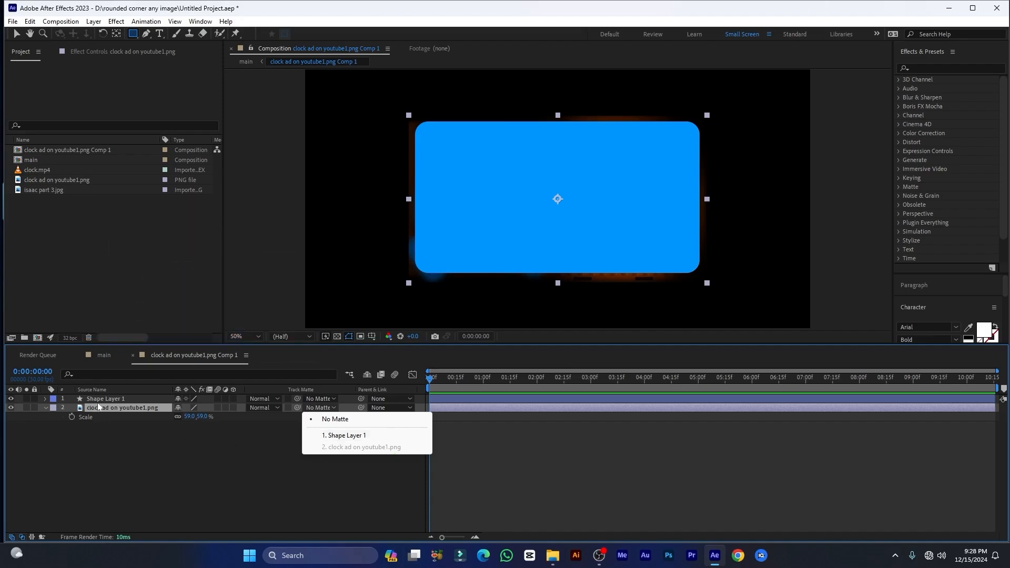
{"action": "left_click", "coordinate": [342, 436]}
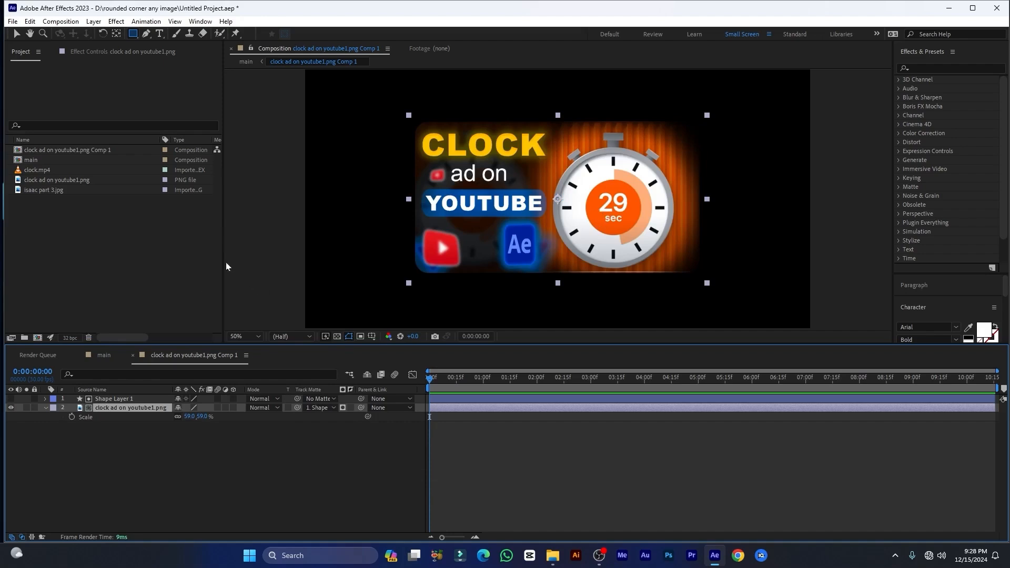
{"action": "left_click", "coordinate": [213, 457]}
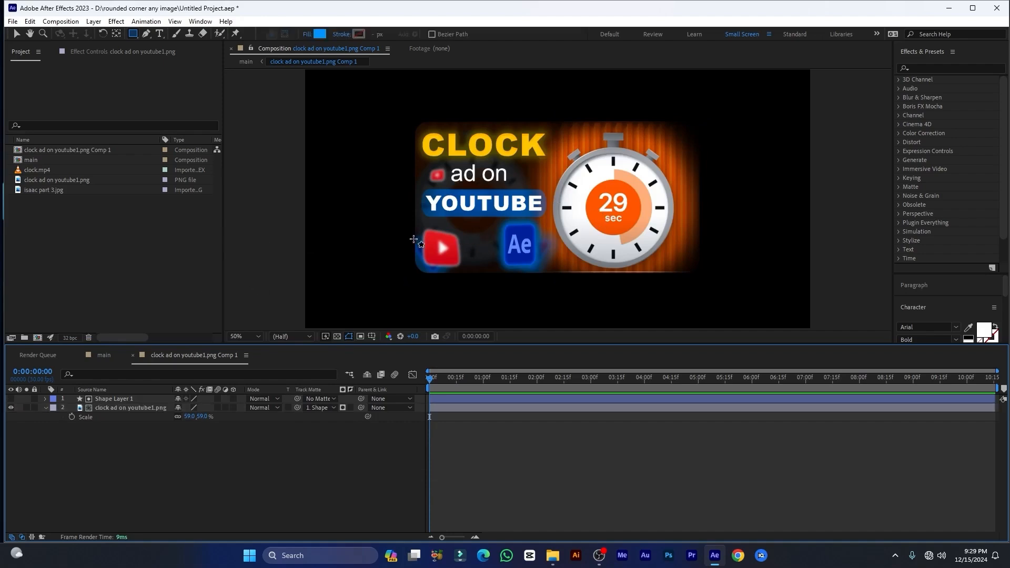
Replace the matted clock ad image layer's source with isaac part 3.jpg
{"action": "left_click", "coordinate": [54, 191]}
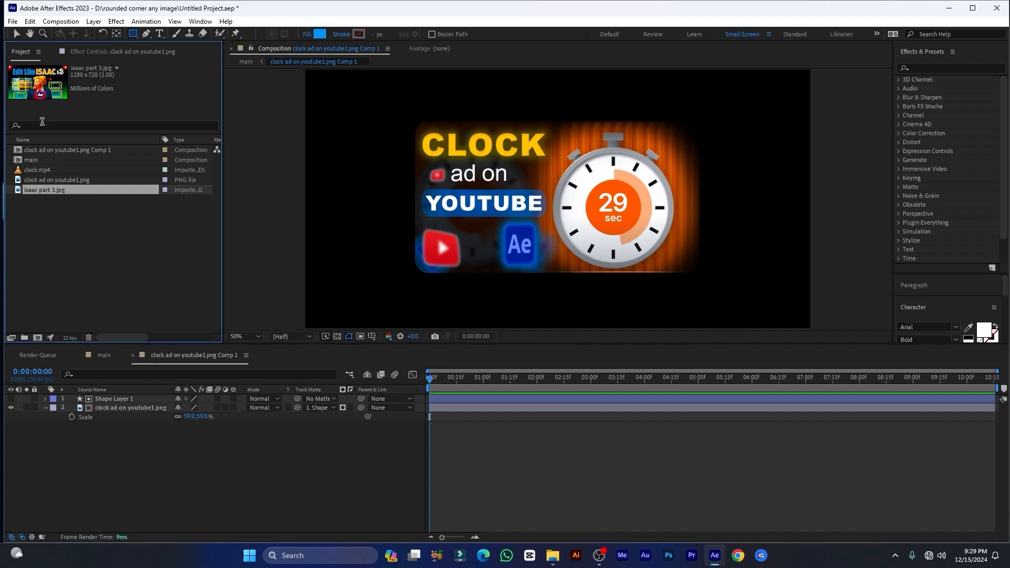
{"action": "left_click", "coordinate": [109, 409]}
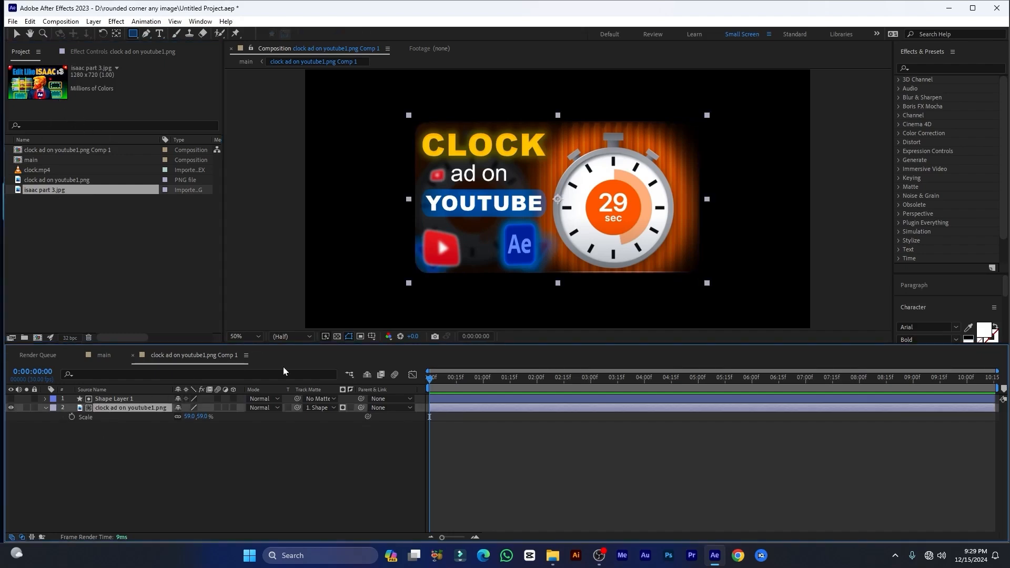
{"action": "left_click_drag", "start_coordinate": [43, 191], "coordinate": [113, 411]}
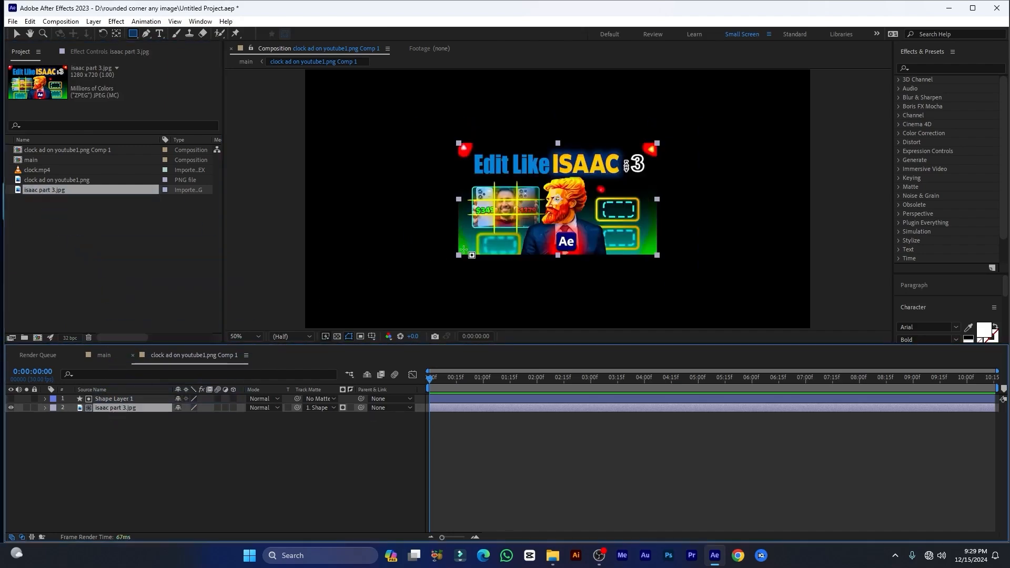
{"action": "scroll", "coordinate": [528, 232], "scroll_direction": "up", "scroll_amount": 1}
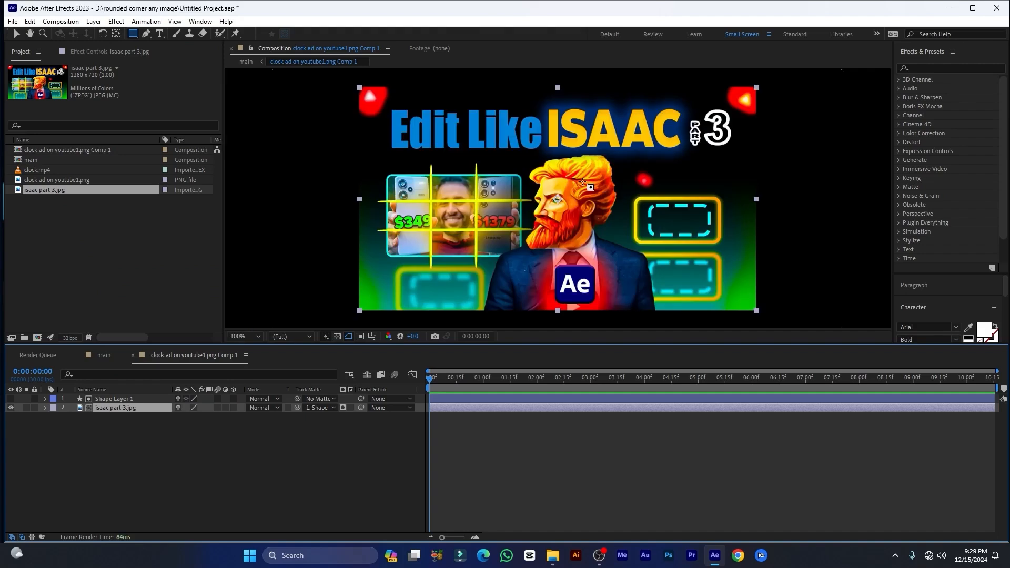
{"action": "scroll", "coordinate": [458, 259], "scroll_direction": "down", "scroll_amount": 1}
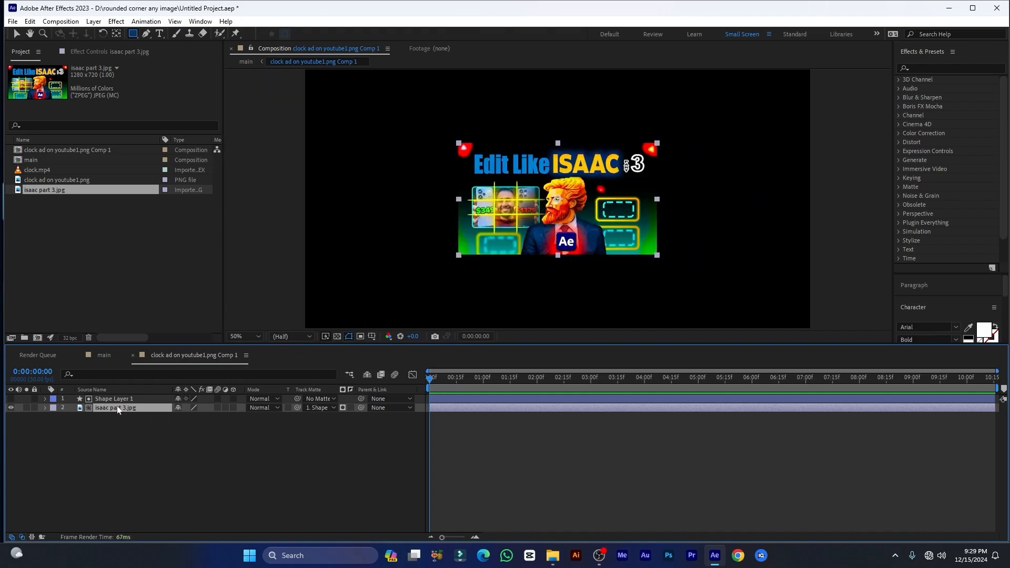
Scale the isaac part 3.jpg layer to 86% so it fills the rounded matte
{"action": "key", "text": "s"}
{"action": "left_click_drag", "start_coordinate": [190, 416], "coordinate": [211, 421]}
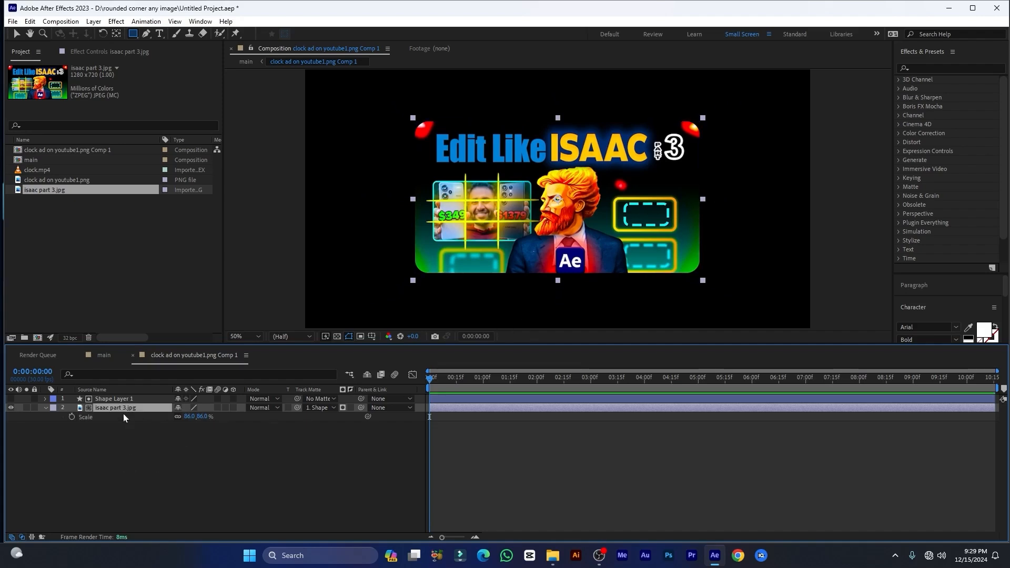
{"action": "left_click", "coordinate": [103, 440]}
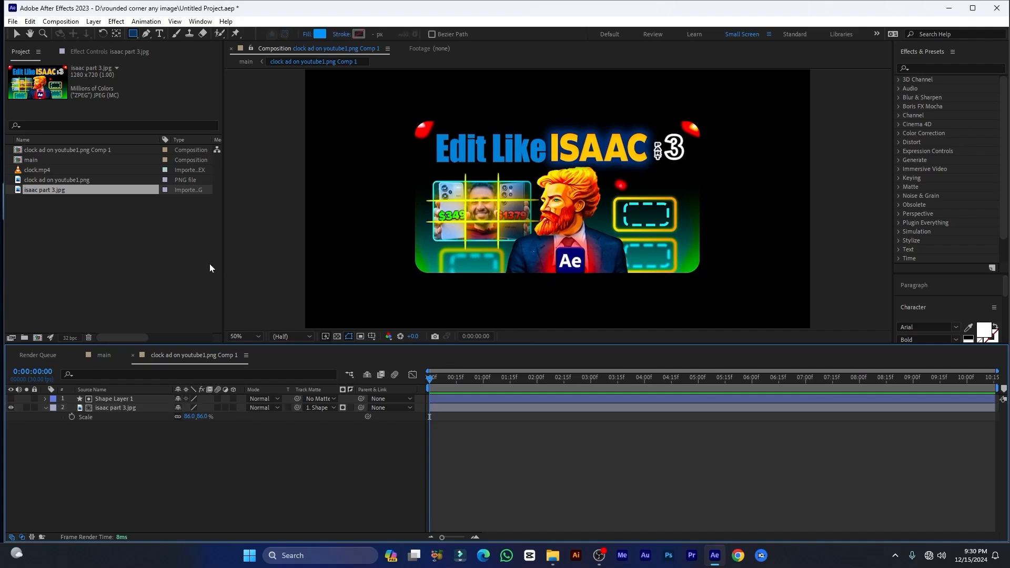
Replace the matted isaac part 3.jpg layer's source with clock.mp4 and scale the layer to 57% to fit the rounded matte
{"action": "left_click", "coordinate": [51, 171]}
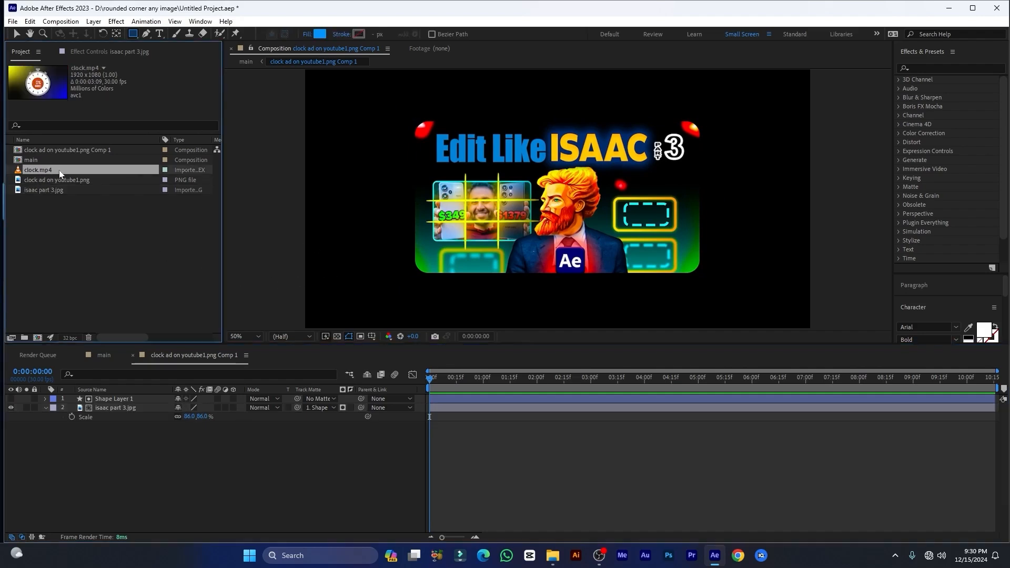
{"action": "left_click_drag", "start_coordinate": [44, 169], "coordinate": [78, 241]}
{"action": "left_click", "coordinate": [78, 241]}
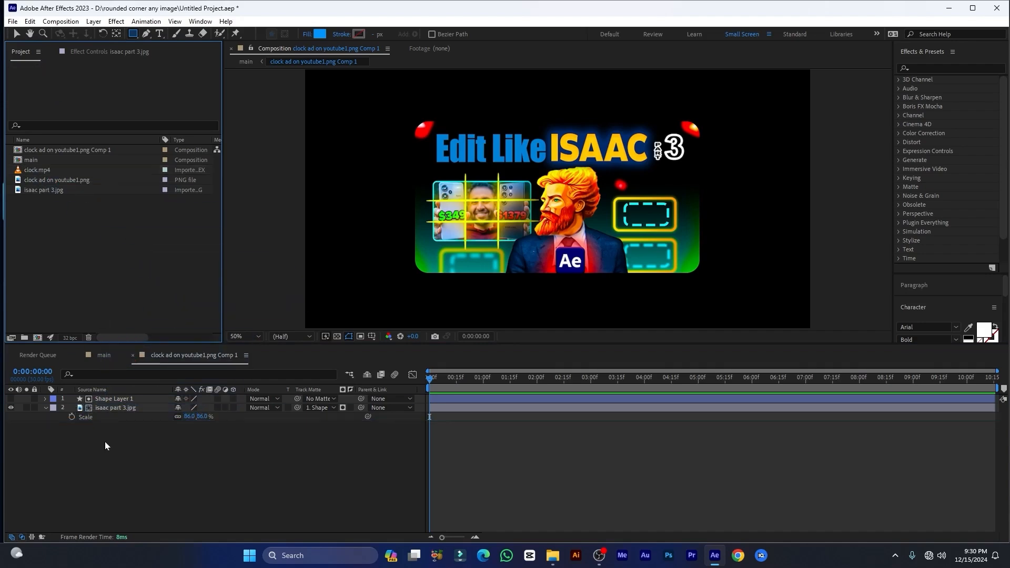
{"action": "left_click", "coordinate": [100, 408]}
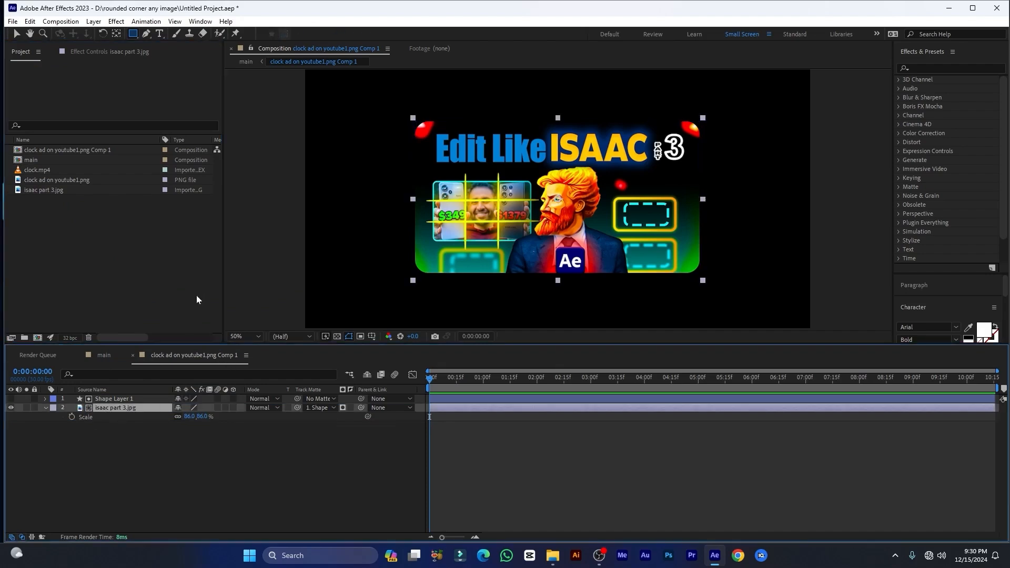
{"action": "left_click", "coordinate": [36, 171]}
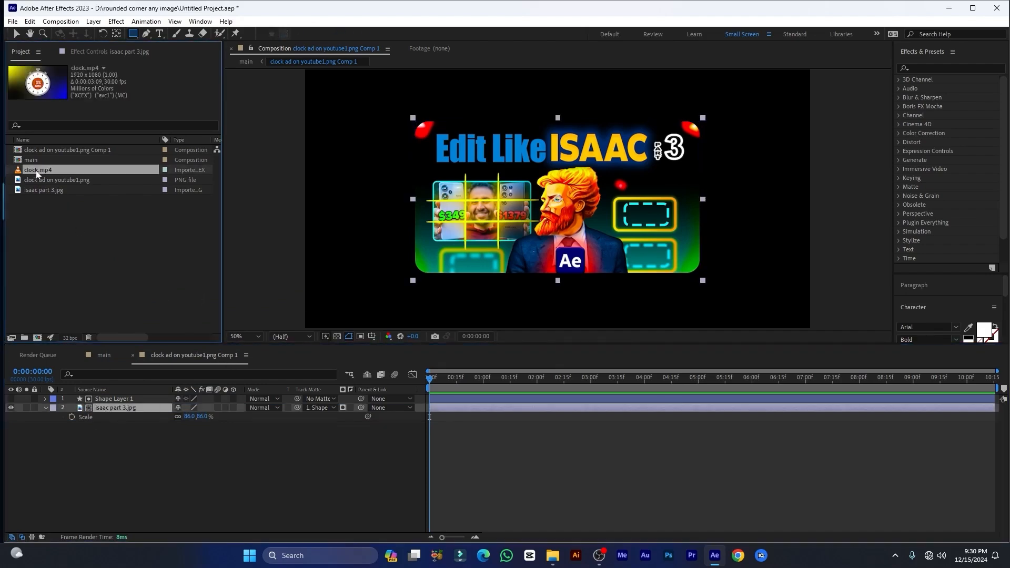
{"action": "left_click_drag", "start_coordinate": [36, 171], "coordinate": [109, 409]}
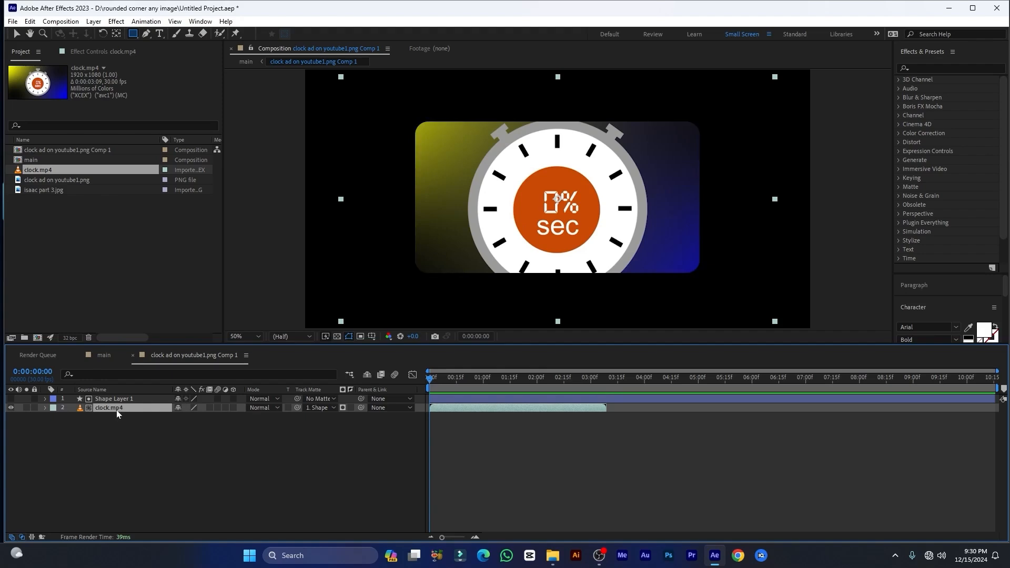
{"action": "key", "text": "s"}
{"action": "left_click_drag", "start_coordinate": [188, 418], "coordinate": [177, 419]}
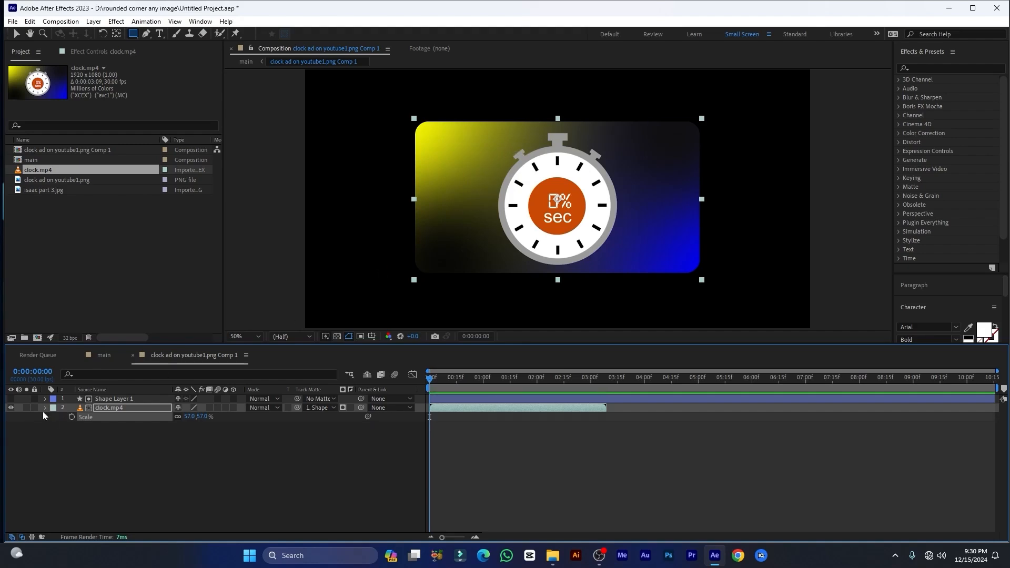
Duplicate Shape Layer 1 and make the duplicate visible above the matted video
{"action": "left_click", "coordinate": [87, 401]}
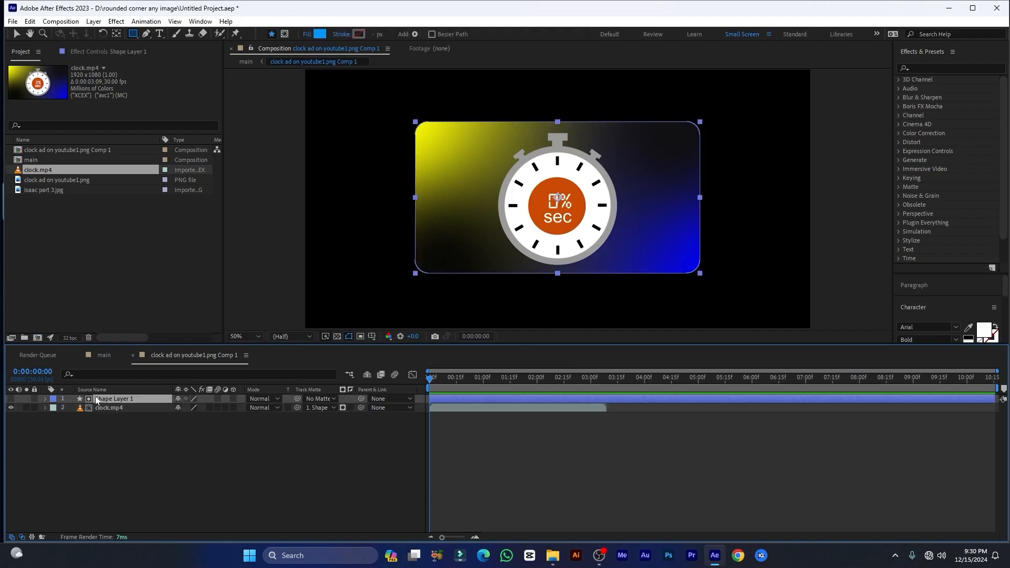
{"action": "key", "text": "ctrl+d"}
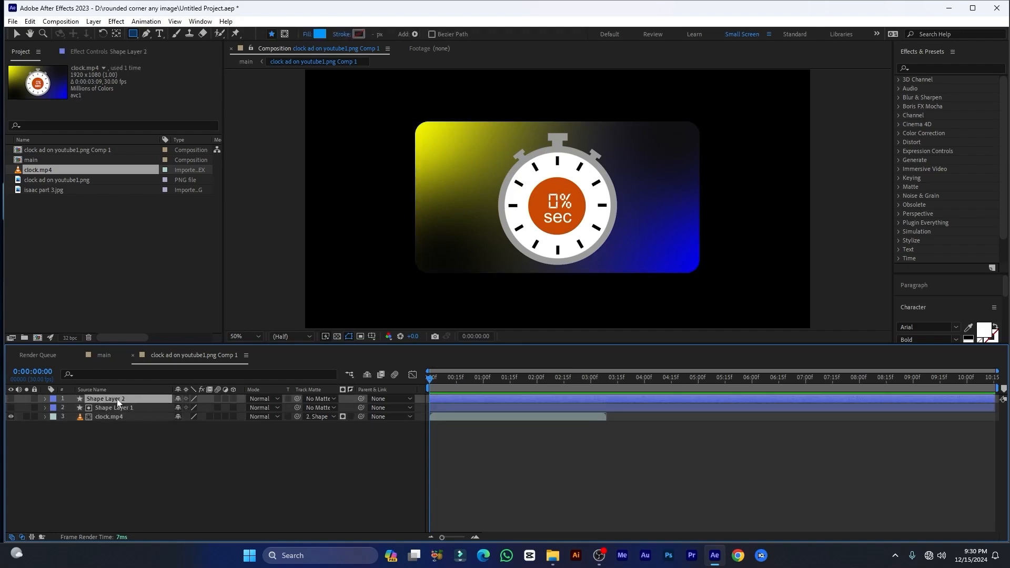
{"action": "left_click", "coordinate": [11, 399]}
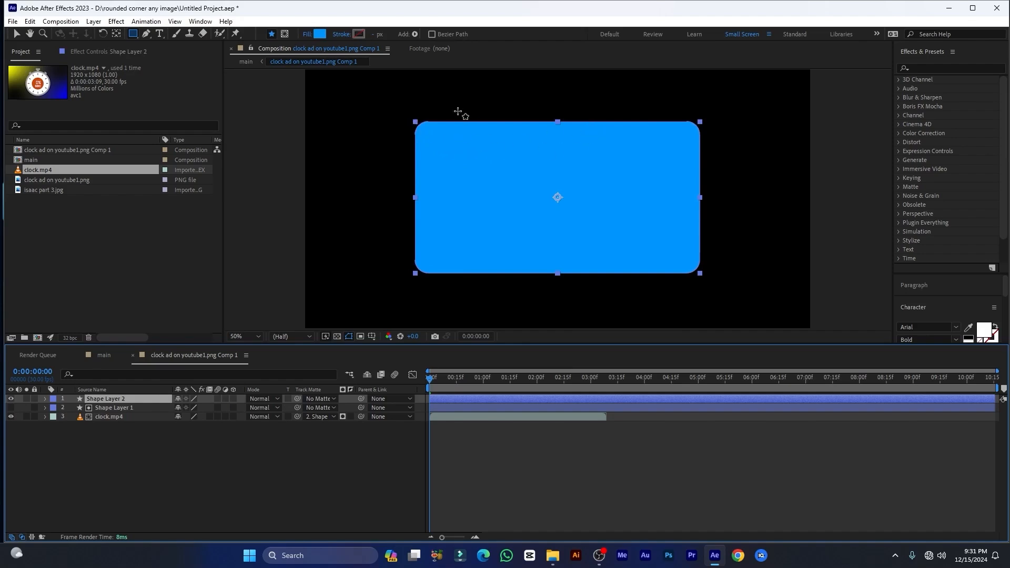
Set the duplicated shape layer's fill to None and its stroke to a solid color
{"action": "left_click", "coordinate": [306, 35]}
{"action": "left_click", "coordinate": [287, 113]}
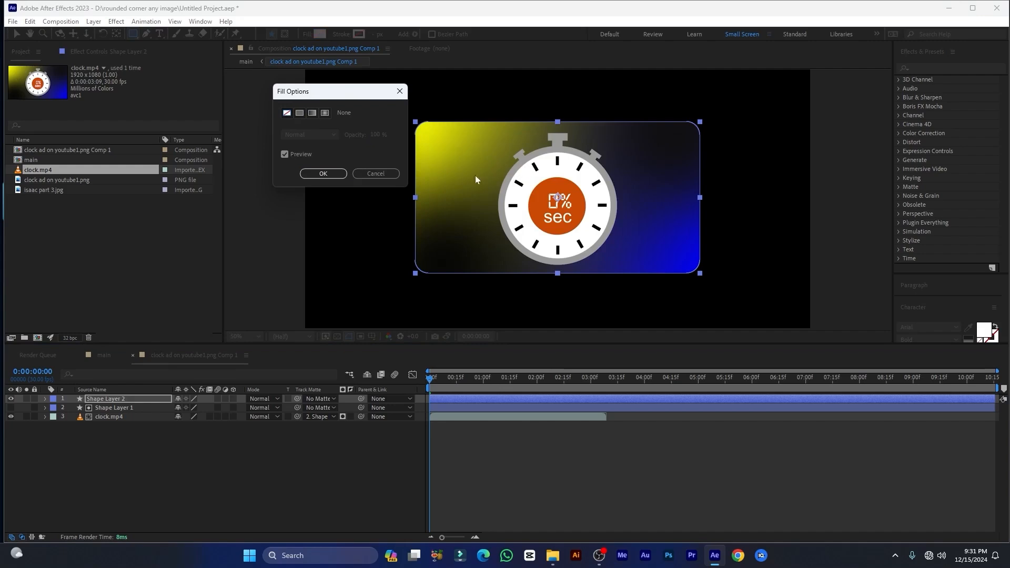
{"action": "left_click", "coordinate": [337, 178]}
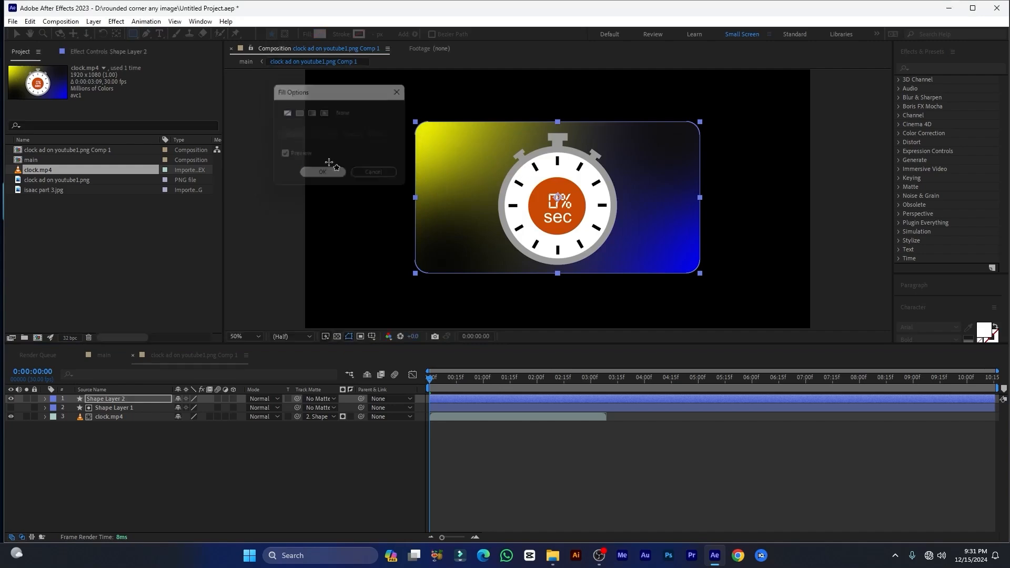
{"action": "left_click", "coordinate": [342, 35]}
{"action": "left_click_drag", "start_coordinate": [311, 91], "coordinate": [302, 90]}
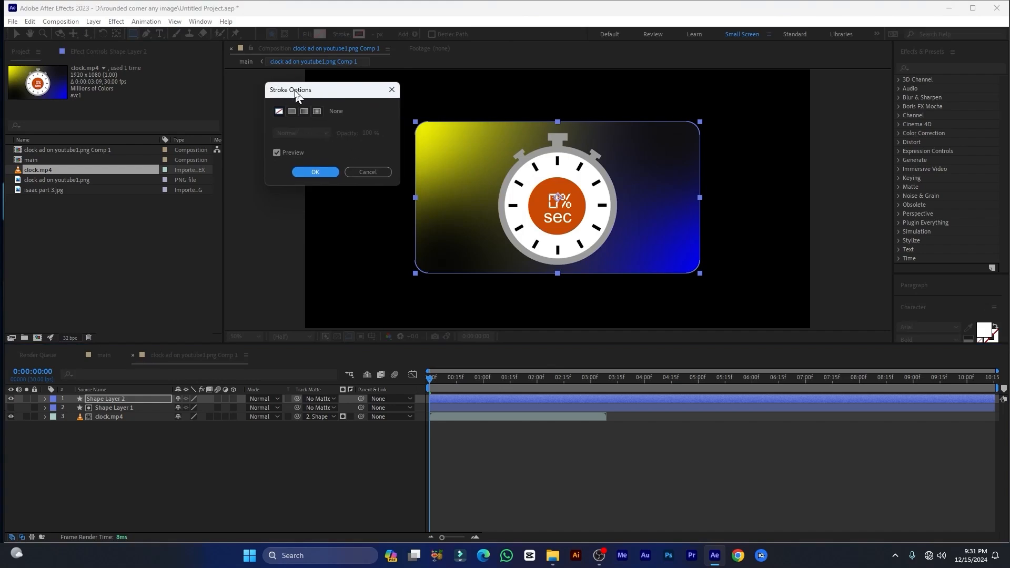
{"action": "left_click", "coordinate": [290, 111]}
{"action": "left_click", "coordinate": [314, 171]}
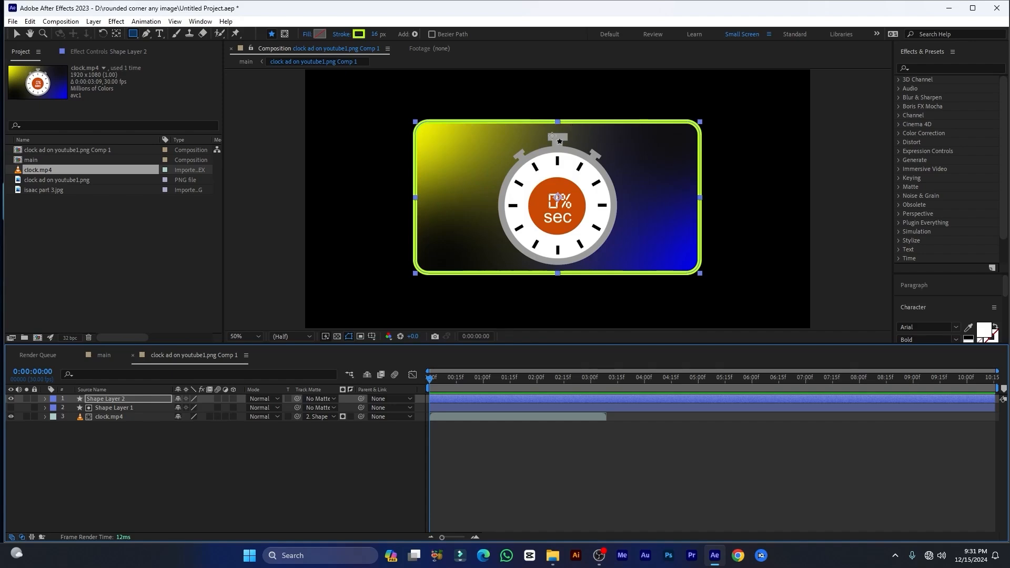
Change the stroke color of Shape Layer 2 to red
{"action": "left_click", "coordinate": [358, 34]}
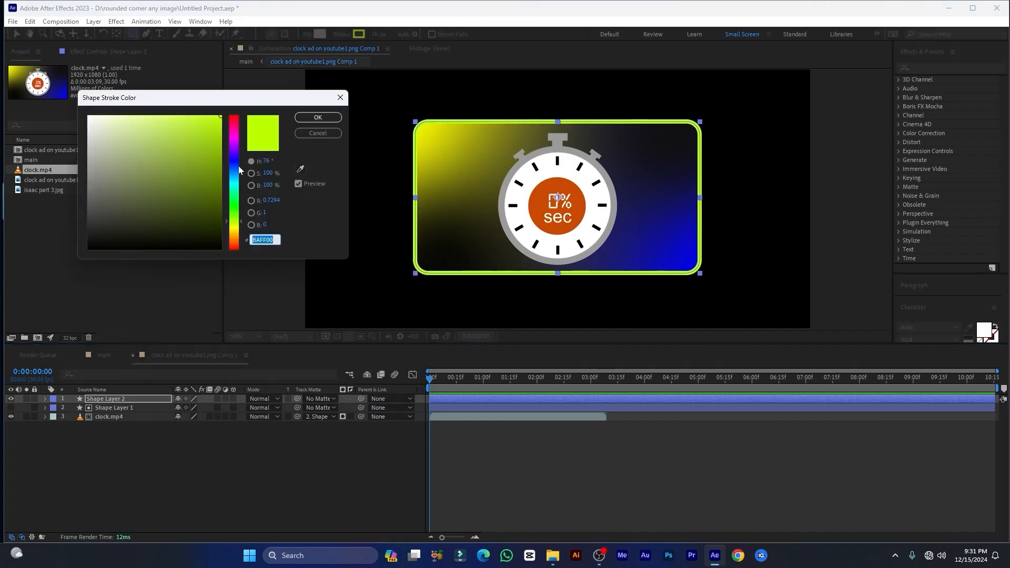
{"action": "left_click", "coordinate": [234, 125]}
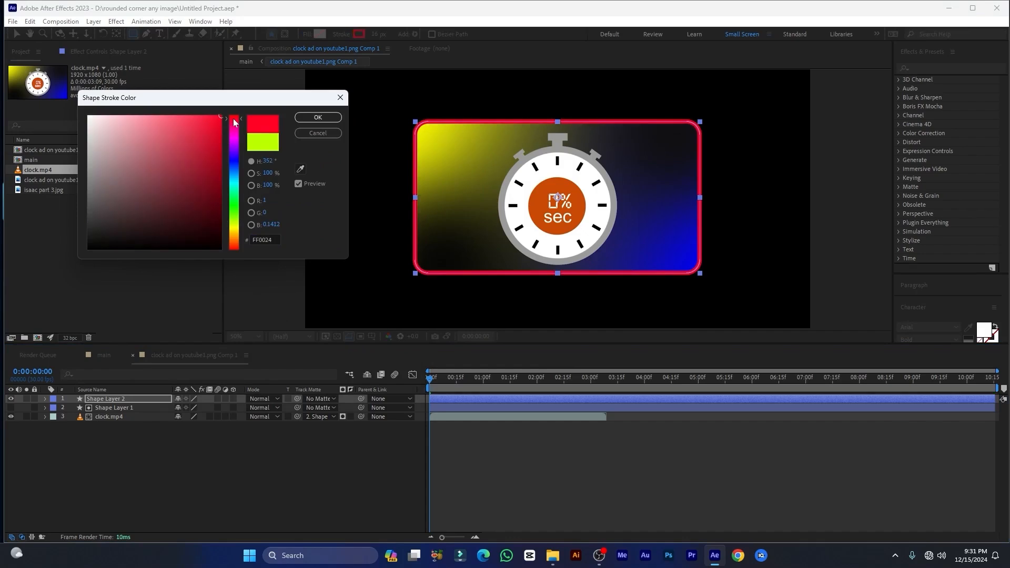
{"action": "left_click", "coordinate": [234, 245]}
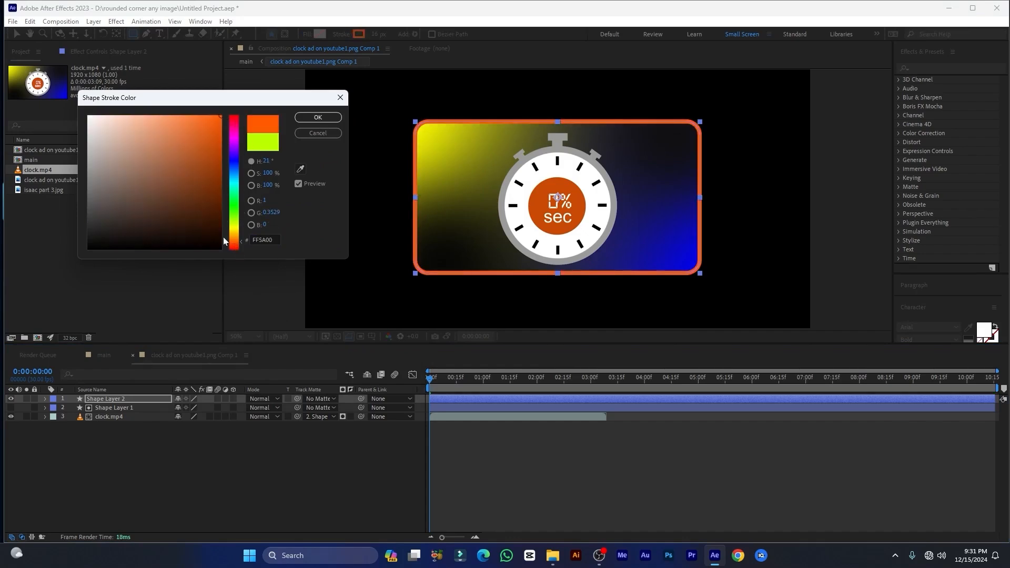
{"action": "left_click", "coordinate": [318, 118]}
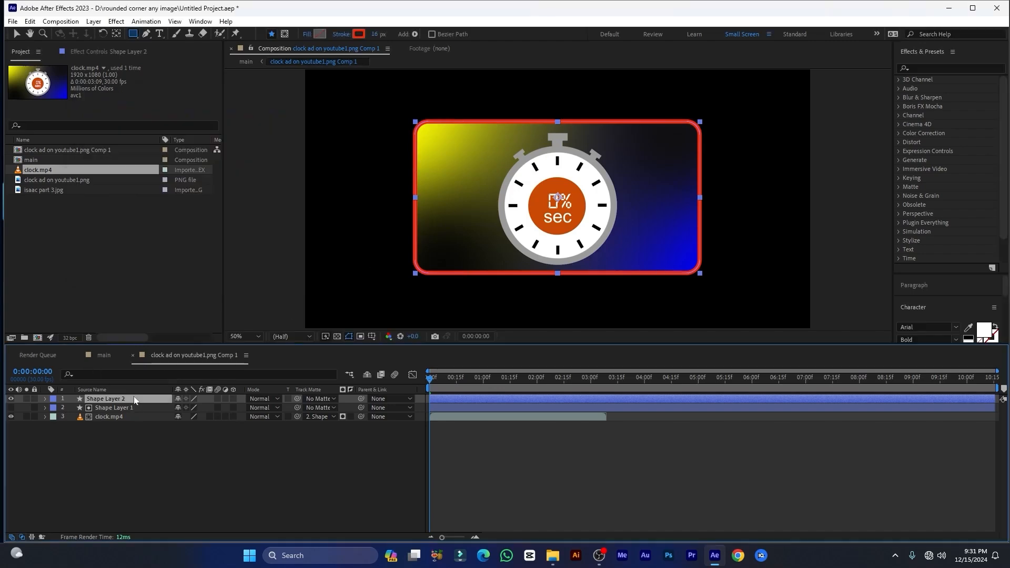
Apply the Deep Glow effect to Shape Layer 2
{"action": "key", "text": "ctrl+space"}
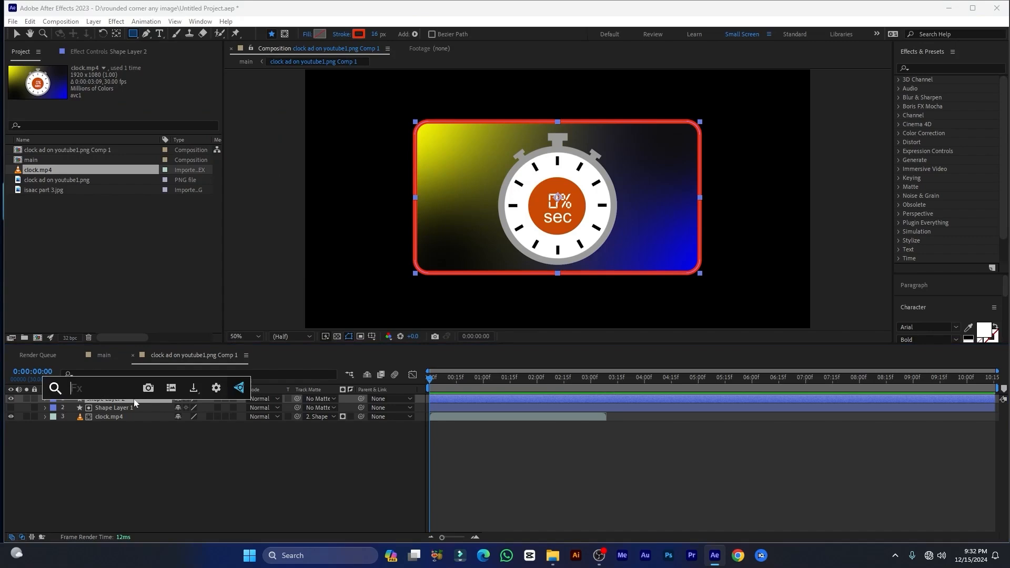
{"action": "type", "text": "dee"}
{"action": "key", "text": "Return"}
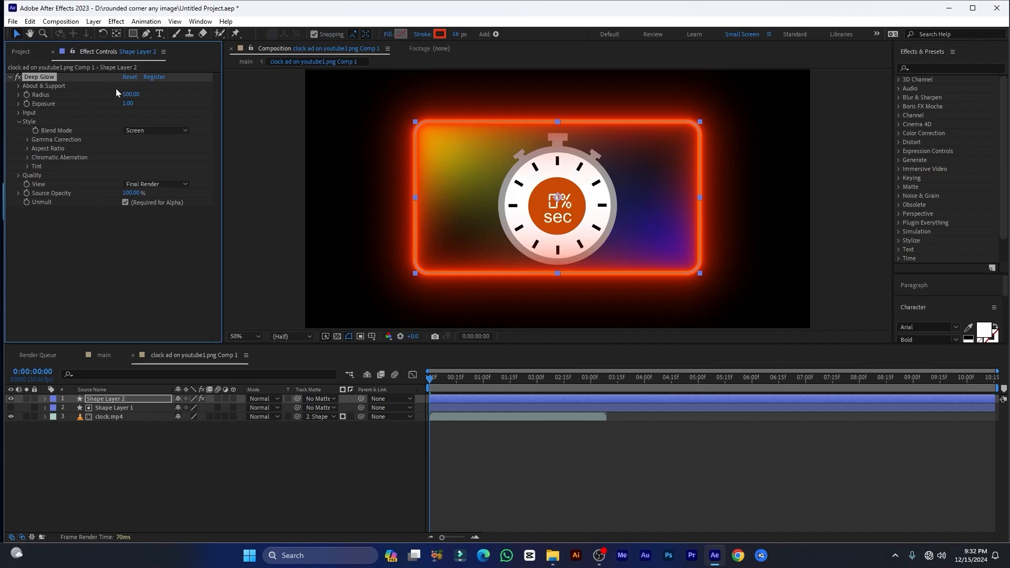
Set the Deep Glow radius to 100 and its exposure to 0.50 on Shape Layer 2
{"action": "left_click", "coordinate": [130, 94]}
{"action": "type", "text": "100"}
{"action": "key", "text": "Return"}
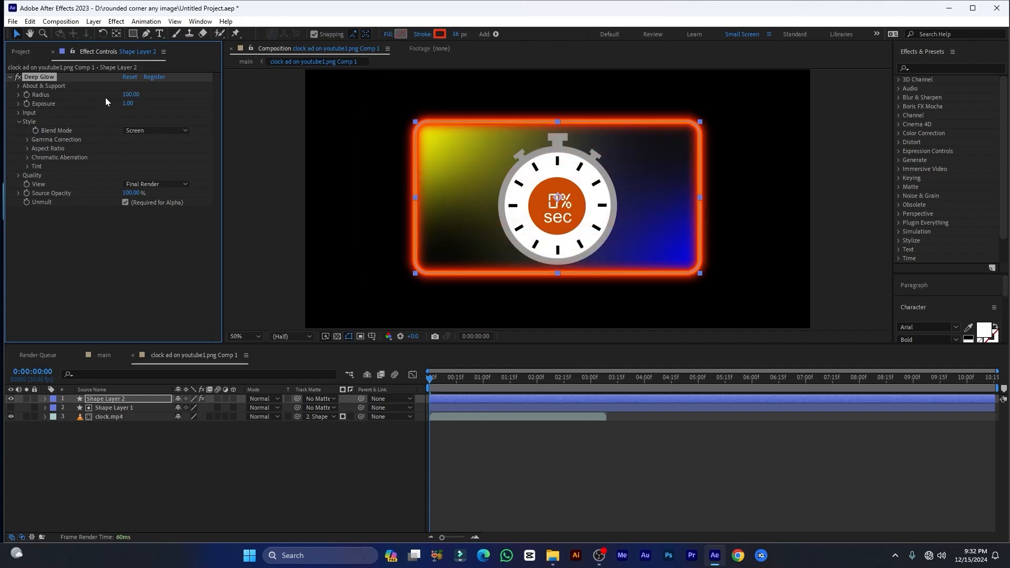
{"action": "left_click", "coordinate": [128, 104]}
{"action": "type", "text": "1"}
{"action": "type", "text": "5"}
{"action": "key", "text": "Return"}
{"action": "left_click", "coordinate": [758, 176]}
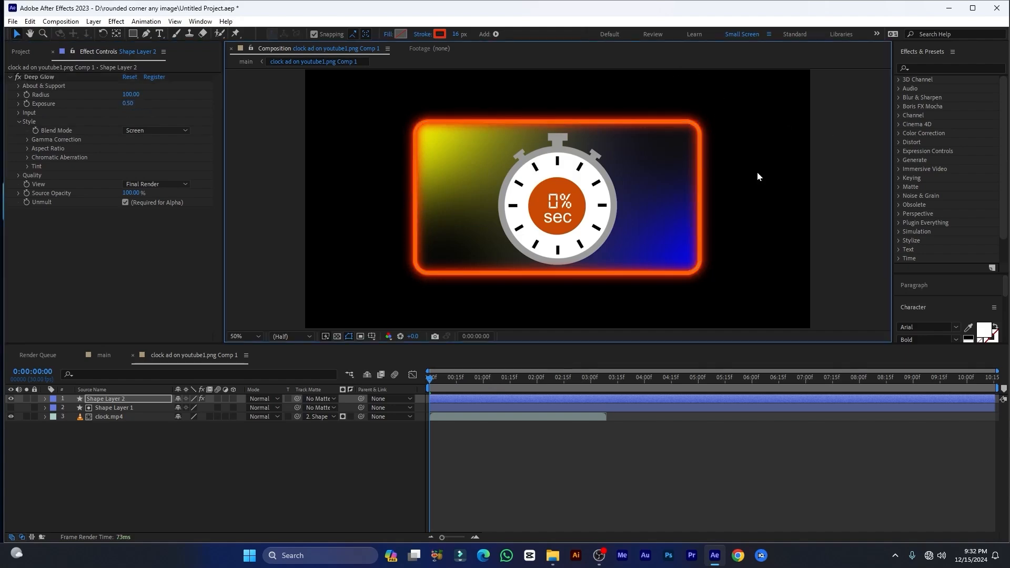